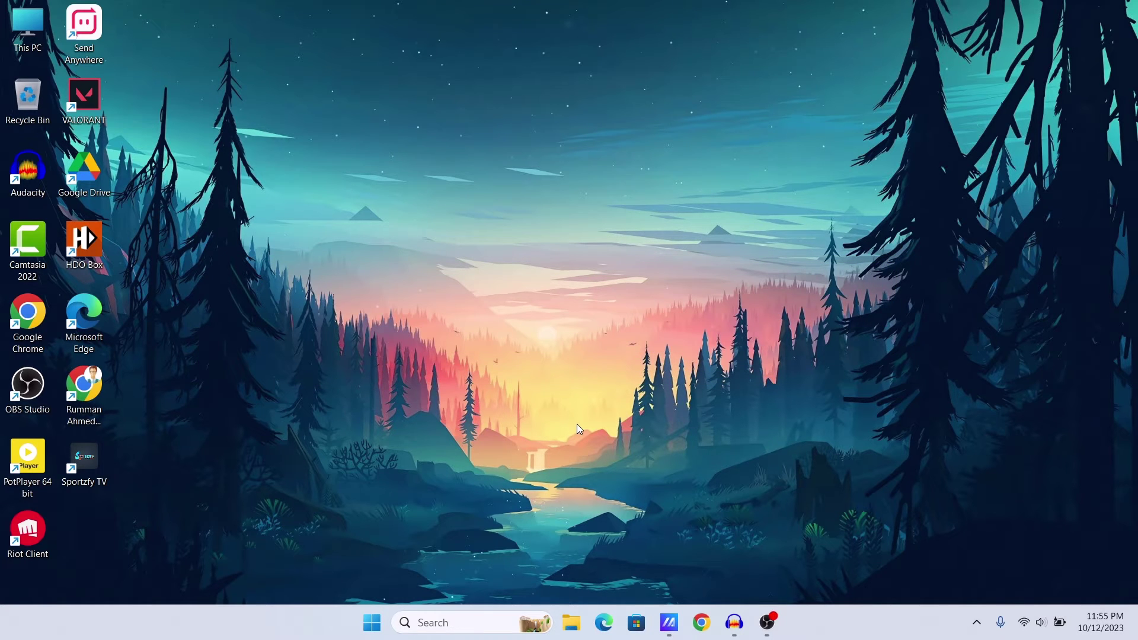
Step: Open Task Manager, confirm GPU 0 is NVIDIA GeForce RTX 3050 Ti and GPU 1 AMD Radeon, then minimize
click(453, 622)
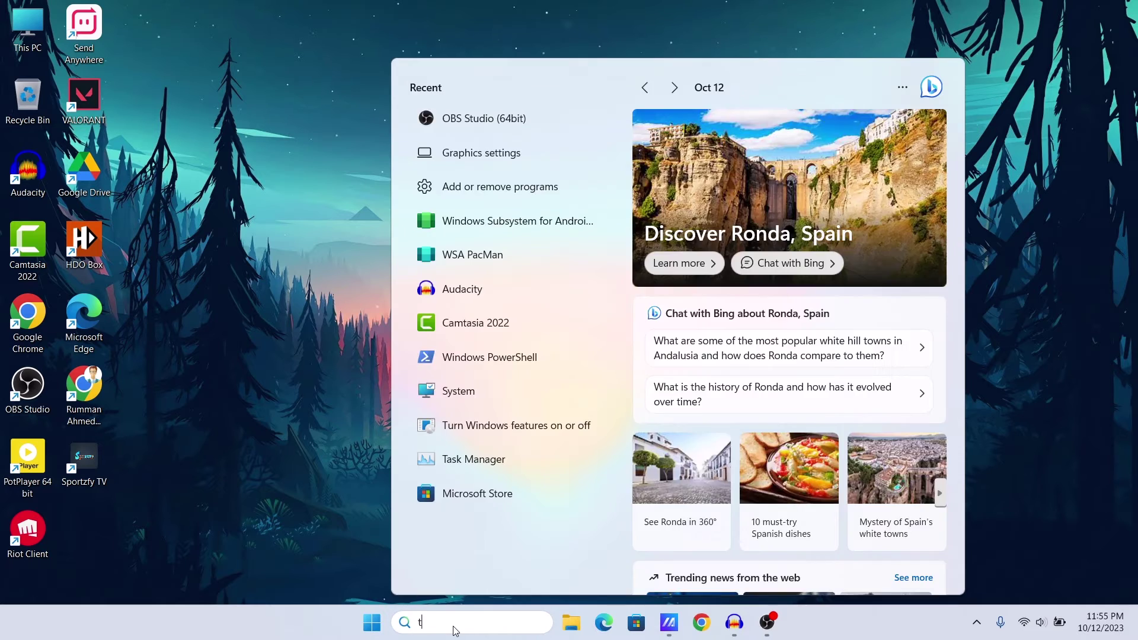
text(task ma)
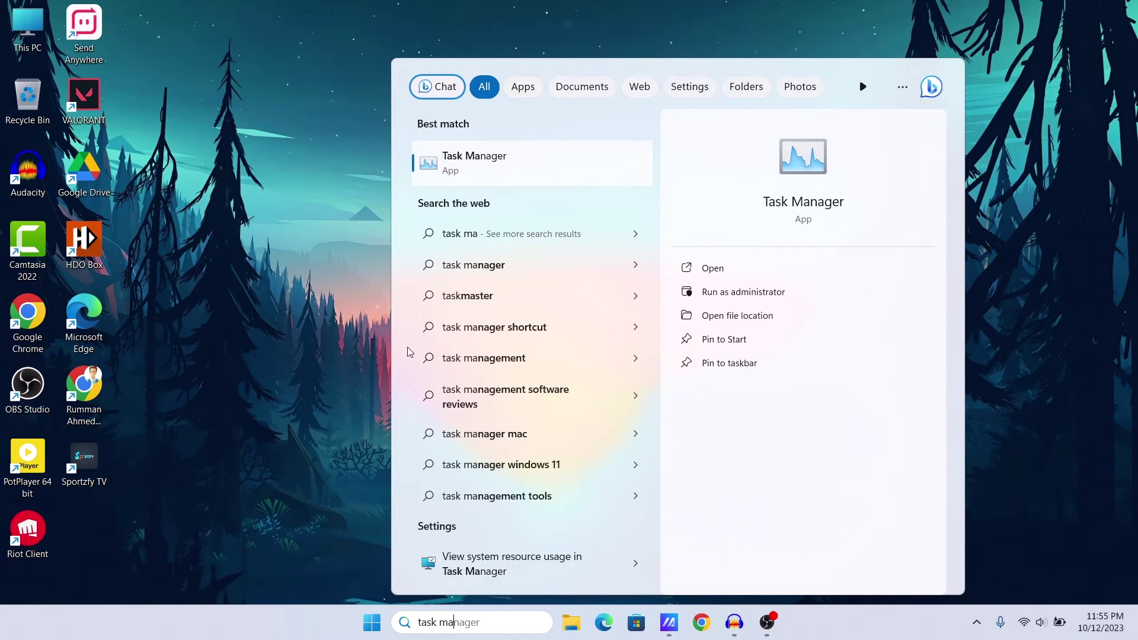
click(471, 155)
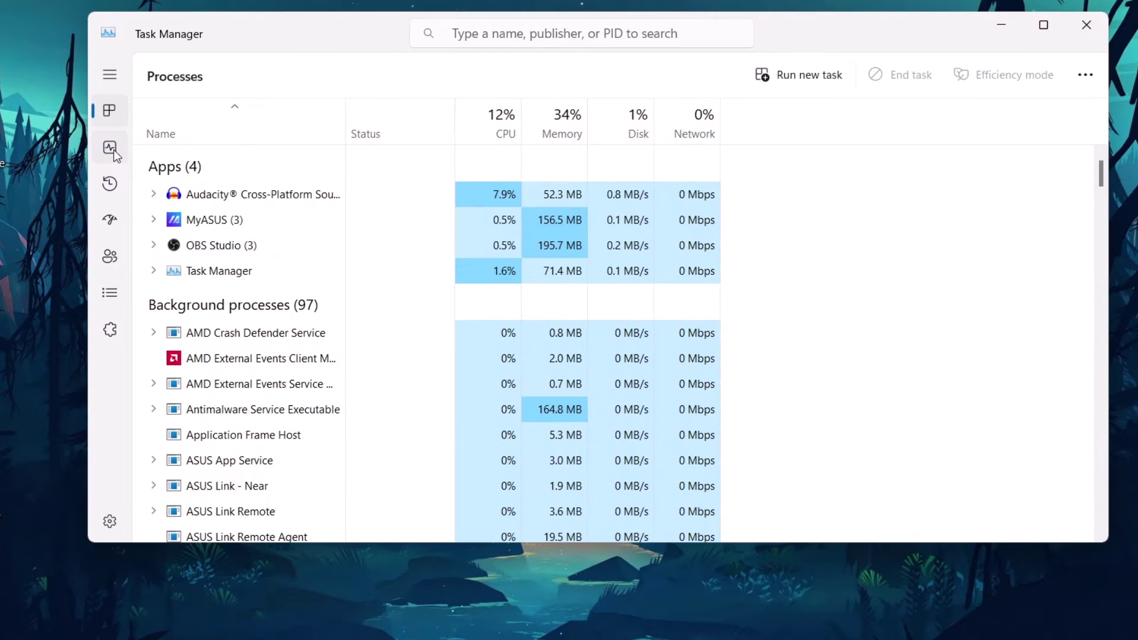
click(114, 151)
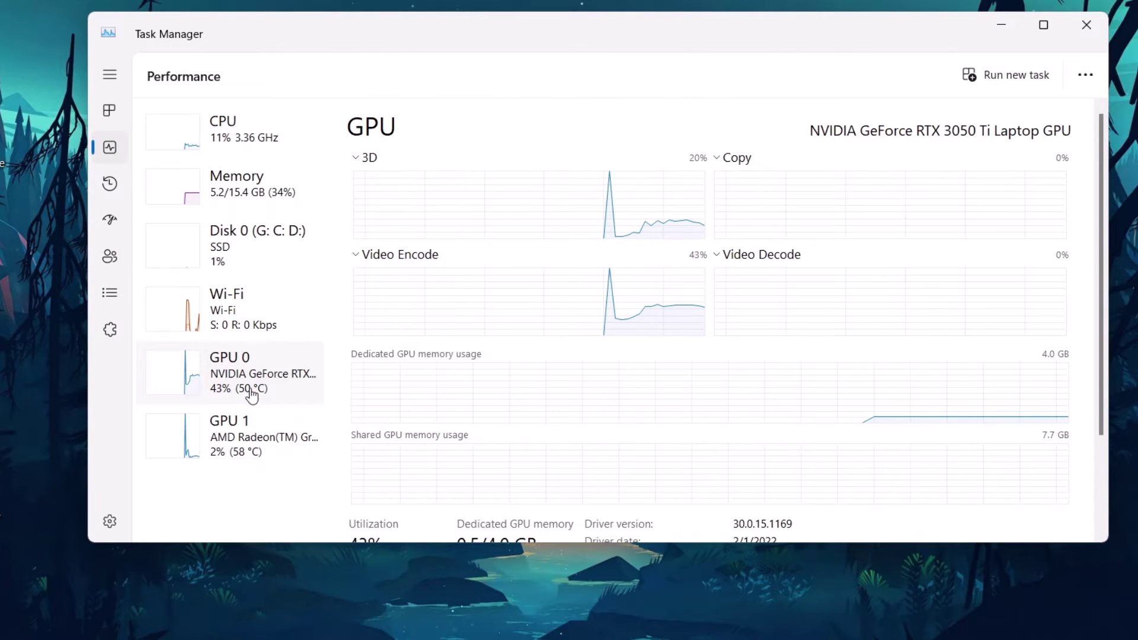
scroll(511, 374, down, 3)
scroll(511, 373, up, 3)
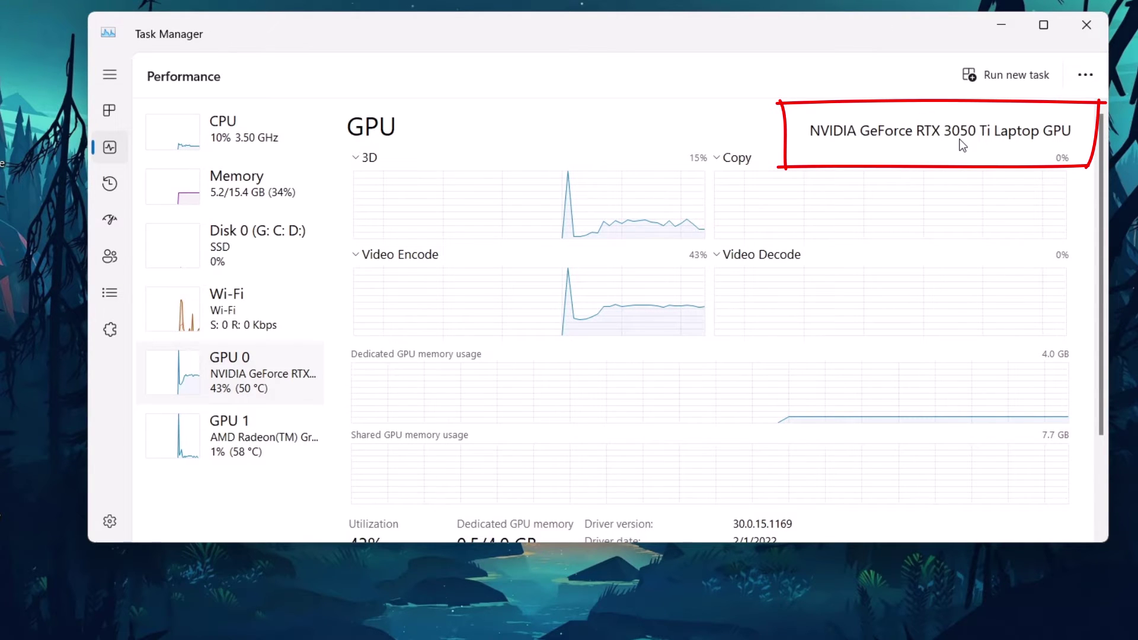
click(243, 450)
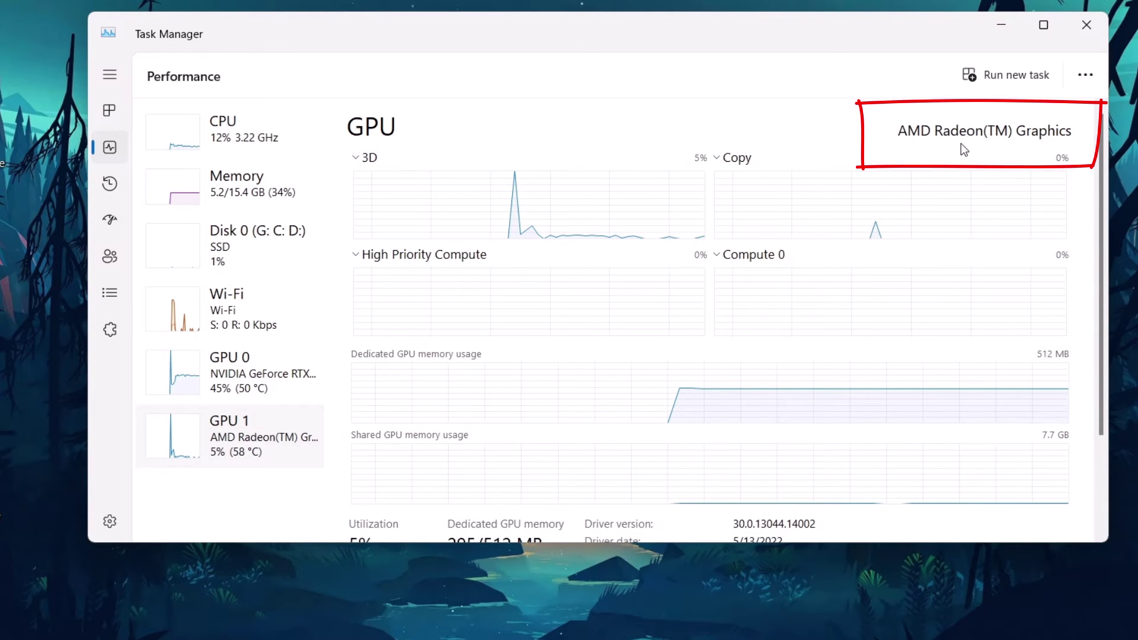
click(1003, 23)
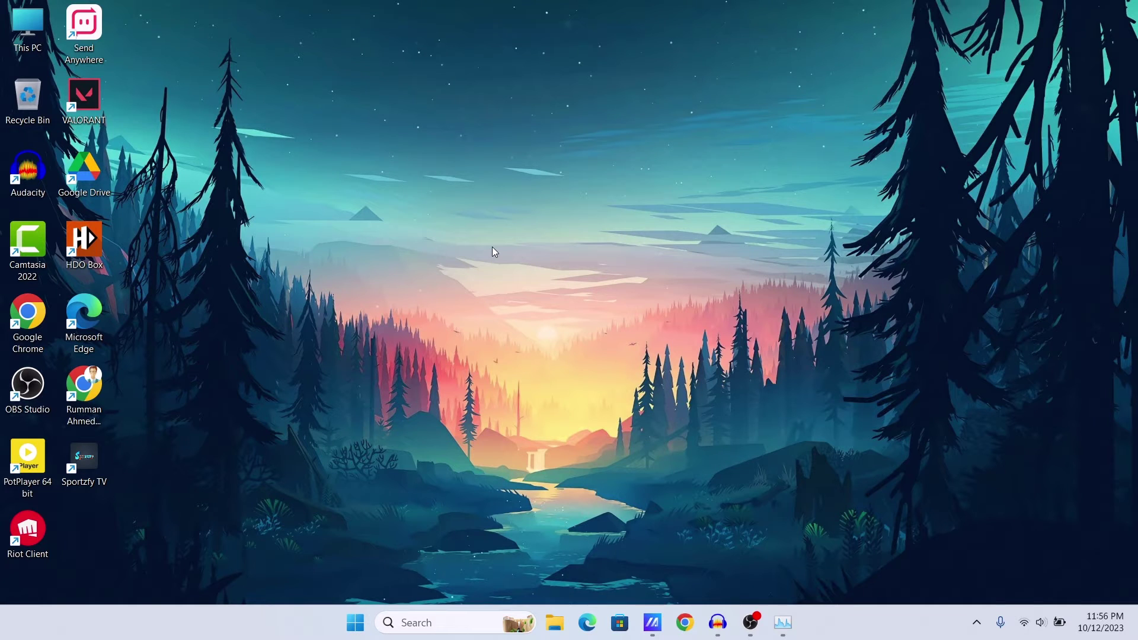
Step: Search 'graph' to open Graphics settings and review the per-app preference list
click(432, 630)
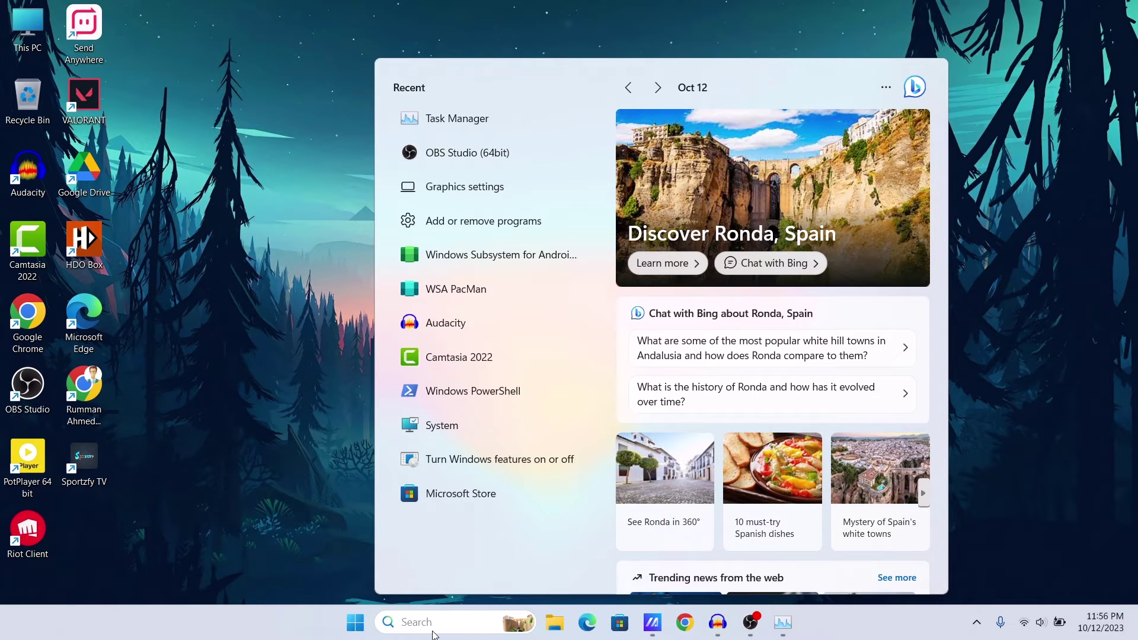
text(graph)
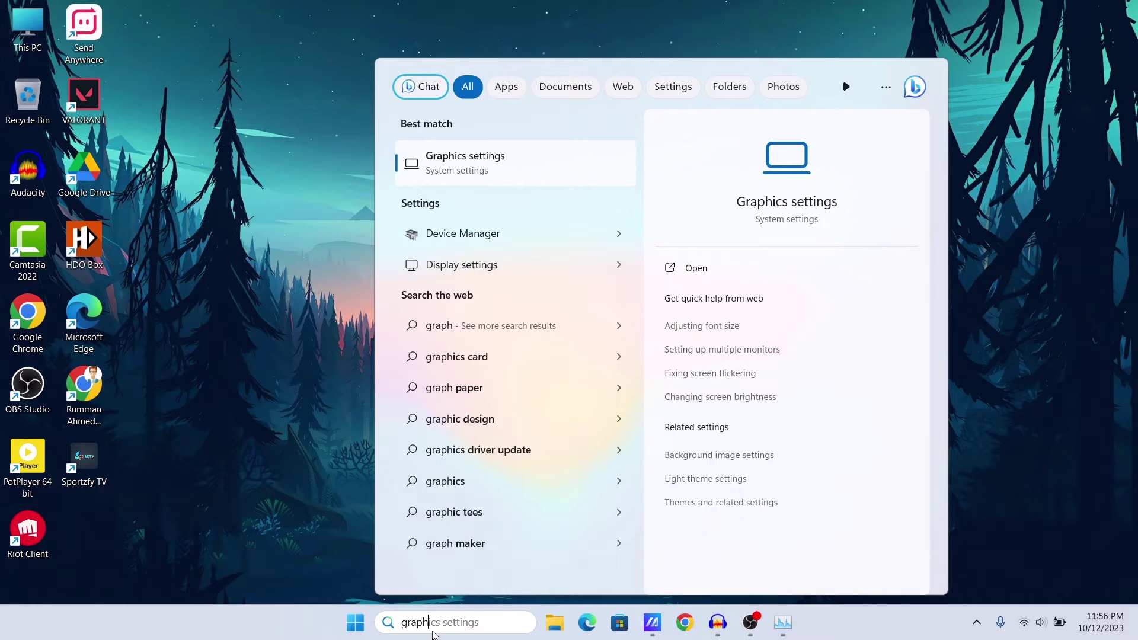
click(453, 163)
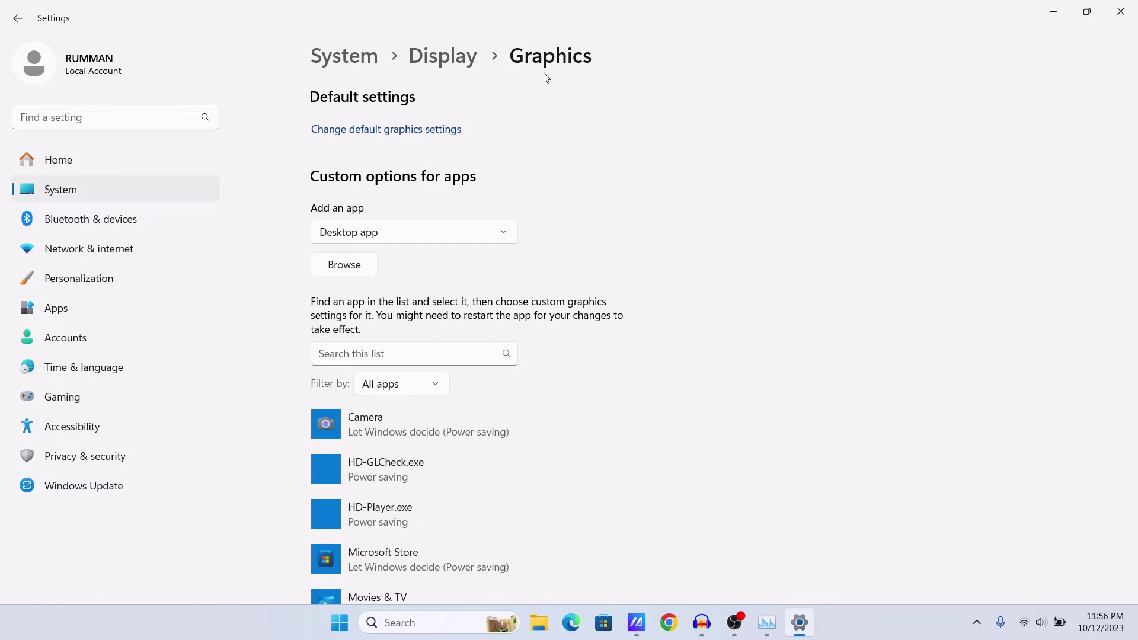
scroll(647, 253, down, 5)
scroll(647, 252, up, 5)
scroll(646, 251, down, 4)
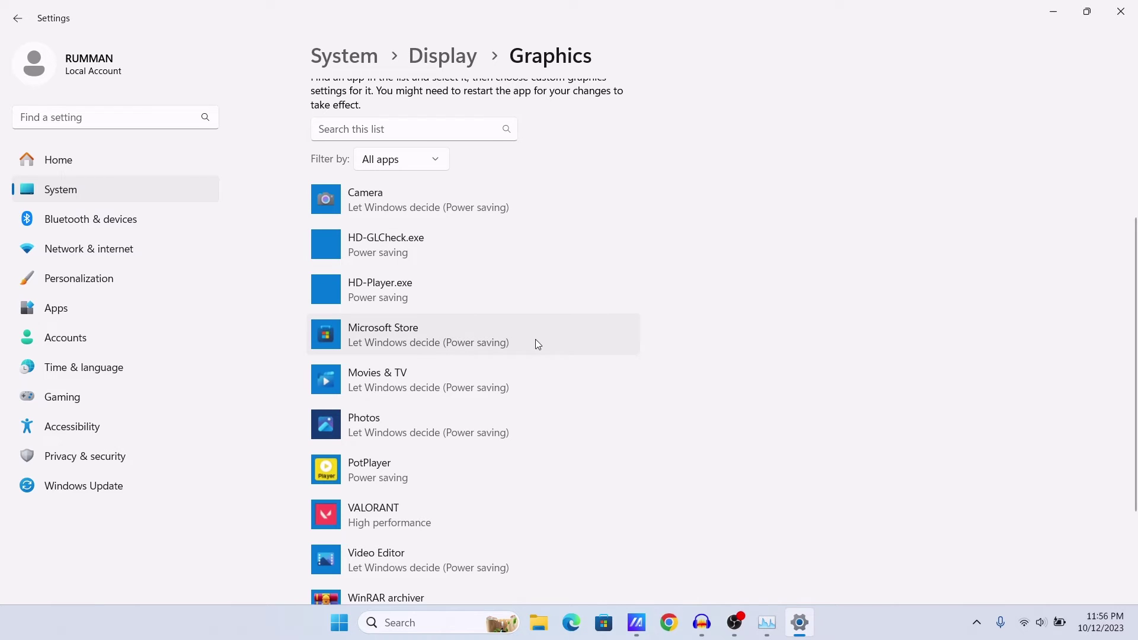
scroll(484, 294, up, 3)
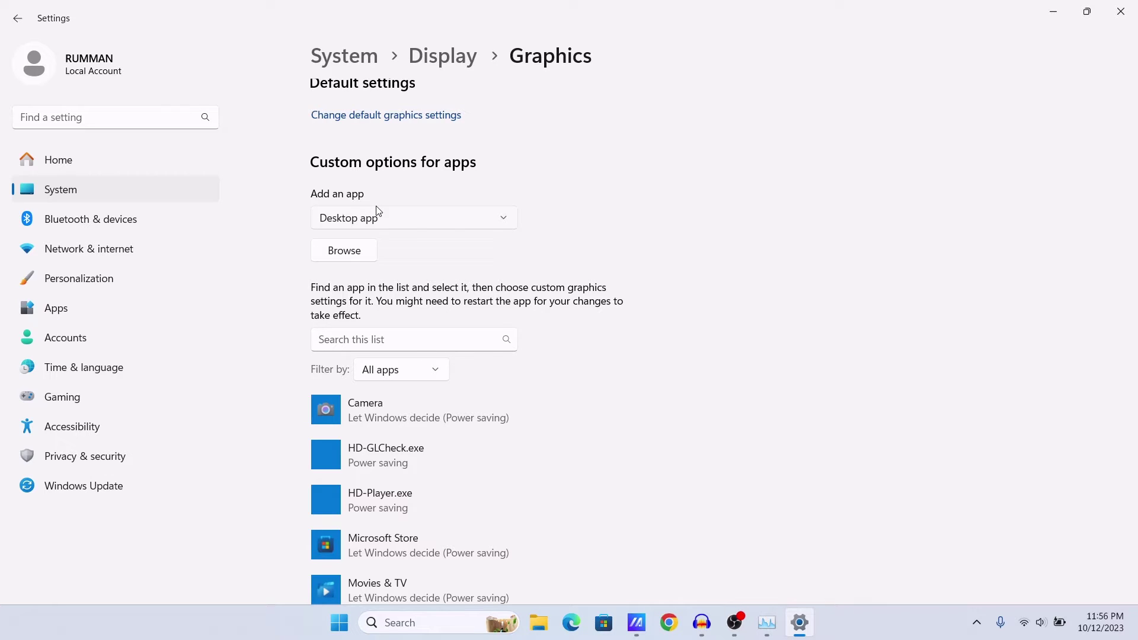
Step: Browse to C:\Program Files\TechSmith\Camtasia 2022 and add CamtasiaStudio to the graphics app list
click(343, 260)
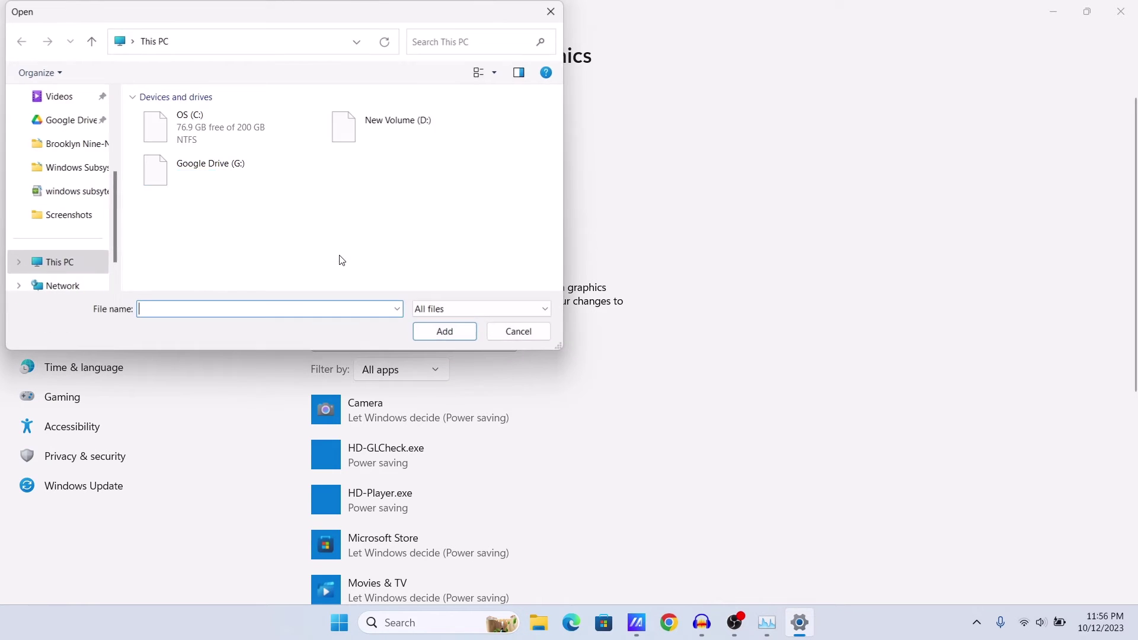
double_click(207, 126)
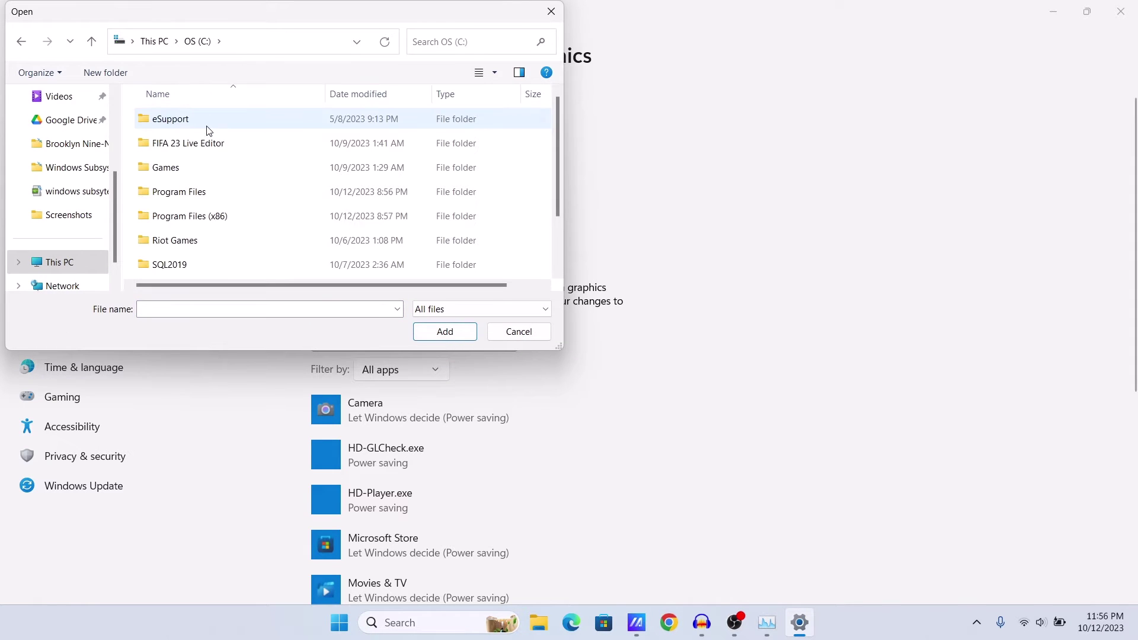
double_click(204, 192)
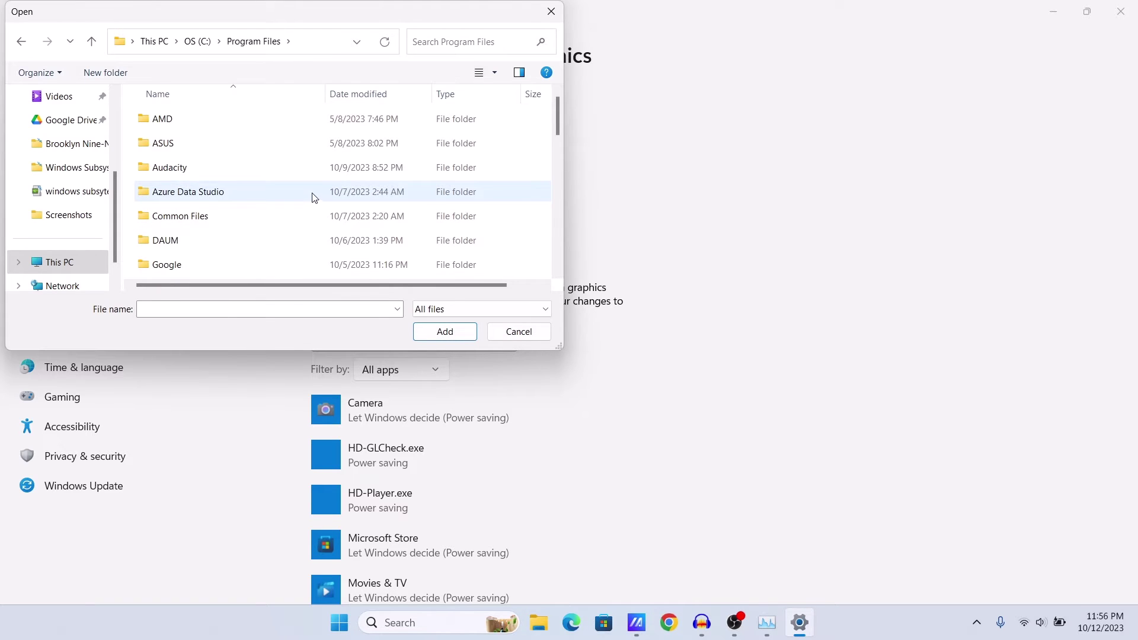
scroll(315, 199, down, 6)
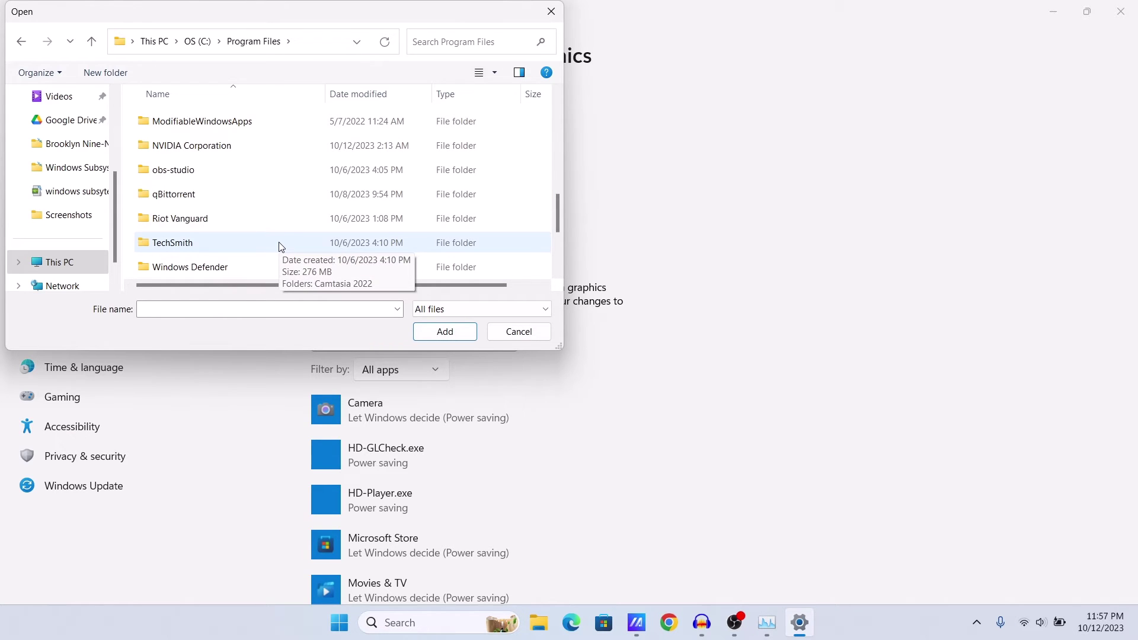
click(191, 249)
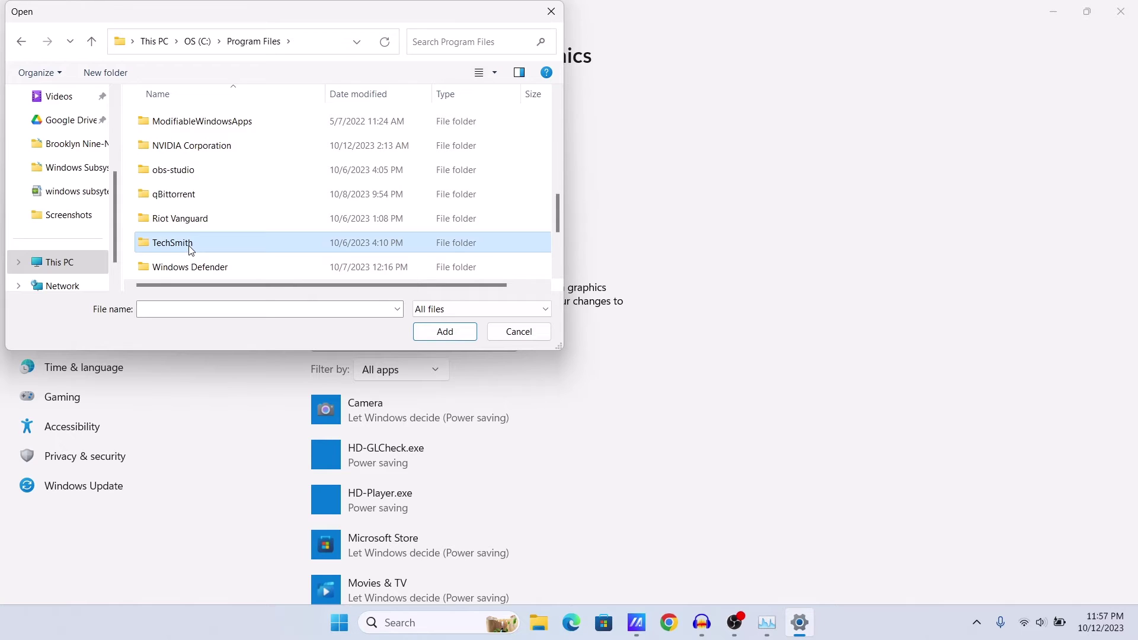
click(191, 249)
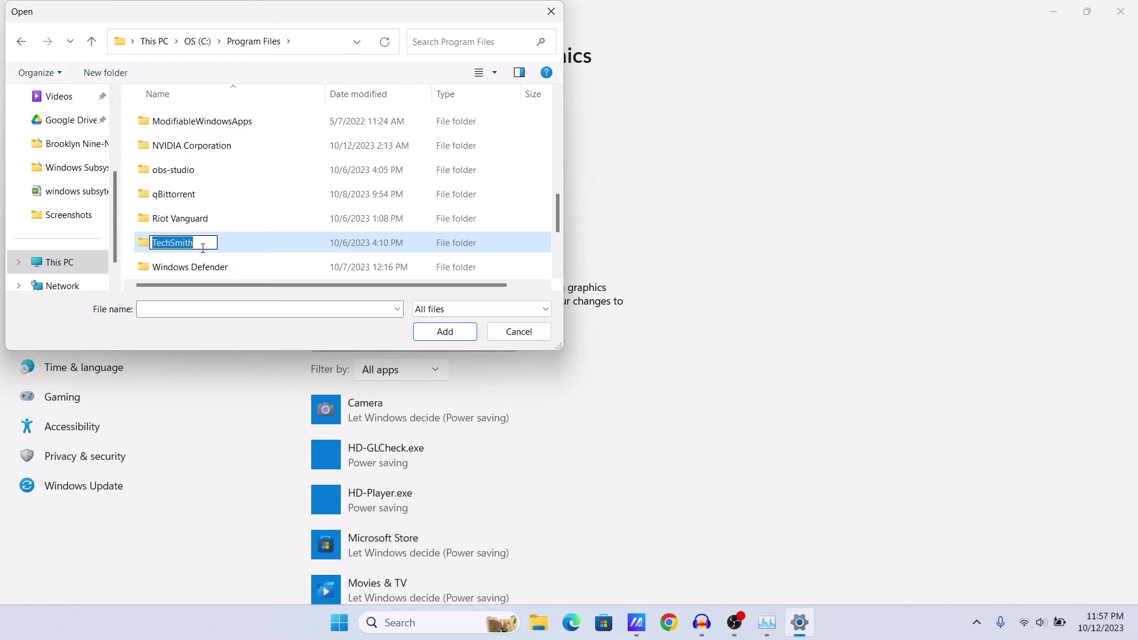
double_click(235, 249)
double_click(178, 116)
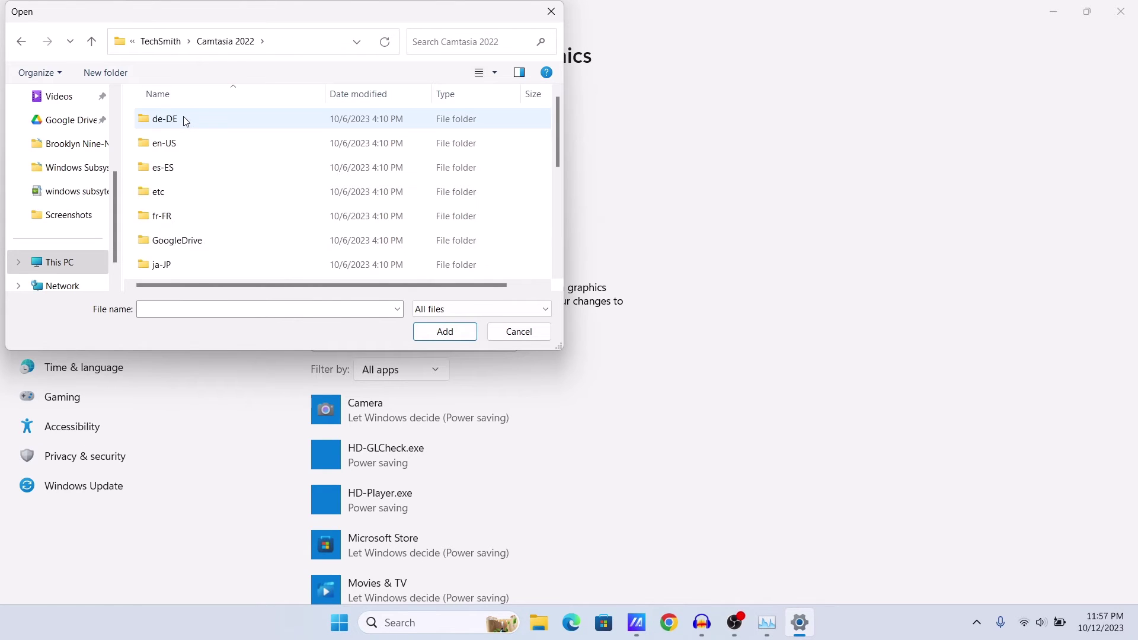
scroll(258, 264, down, 3)
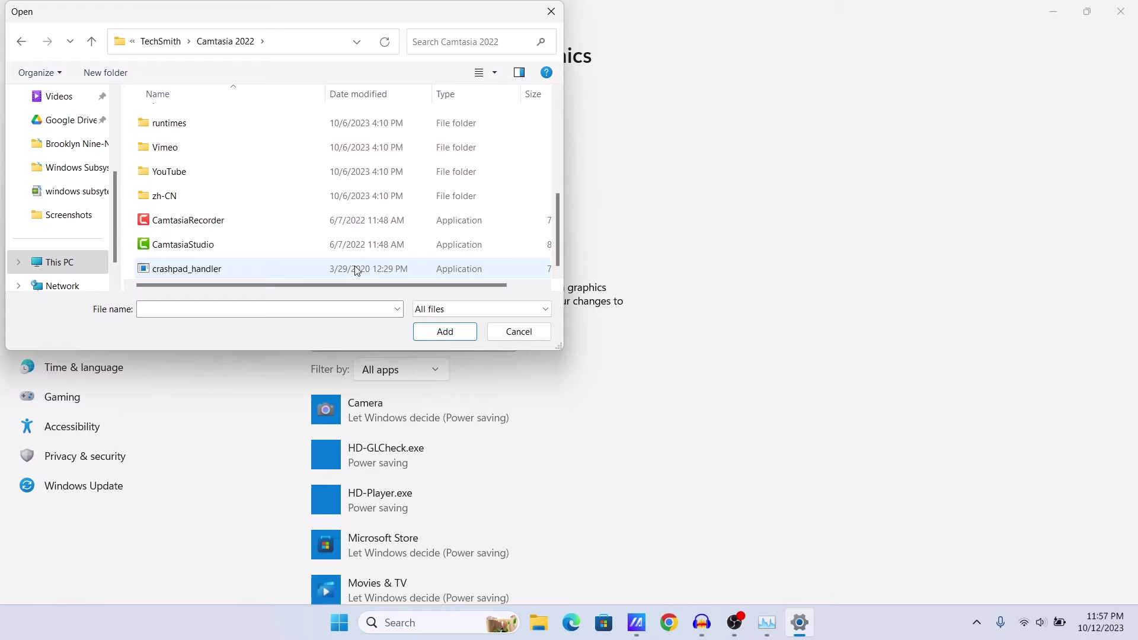
drag(567, 242, 719, 243)
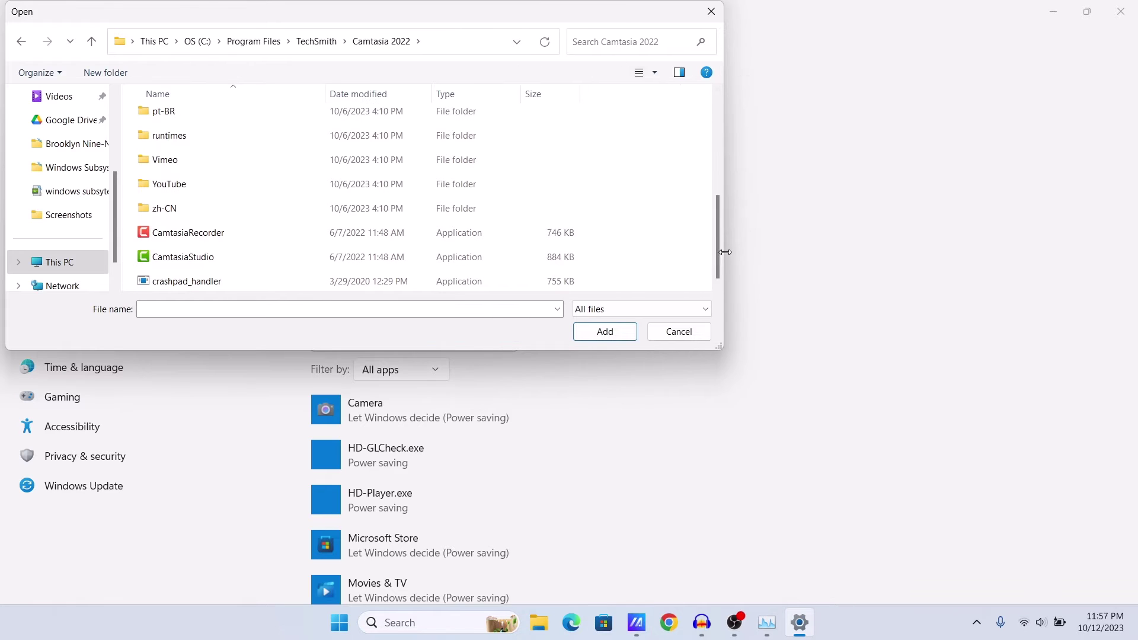
click(312, 257)
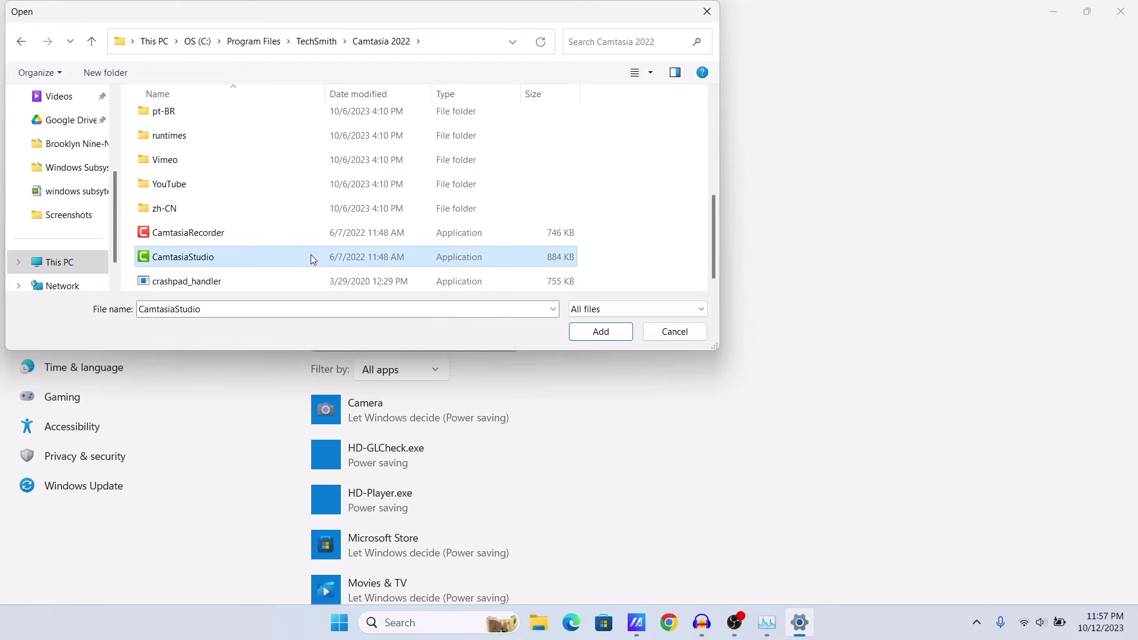
click(584, 338)
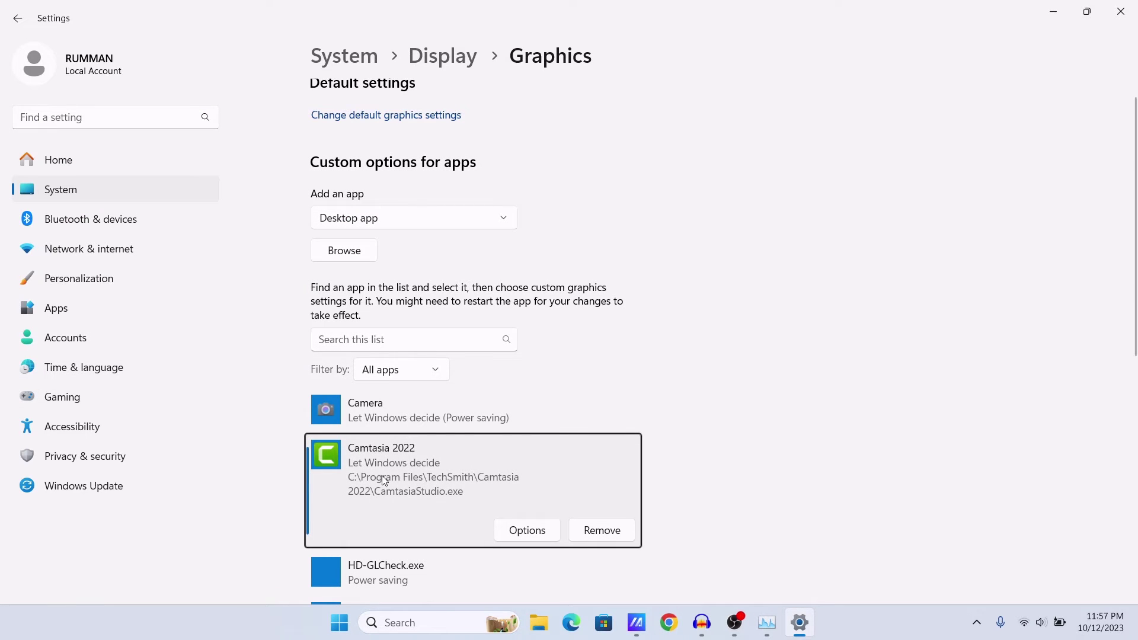
Step: Save Camtasia 2022's graphics preference as High performance on the NVIDIA RTX 3050 Ti
scroll(783, 465, down, 2)
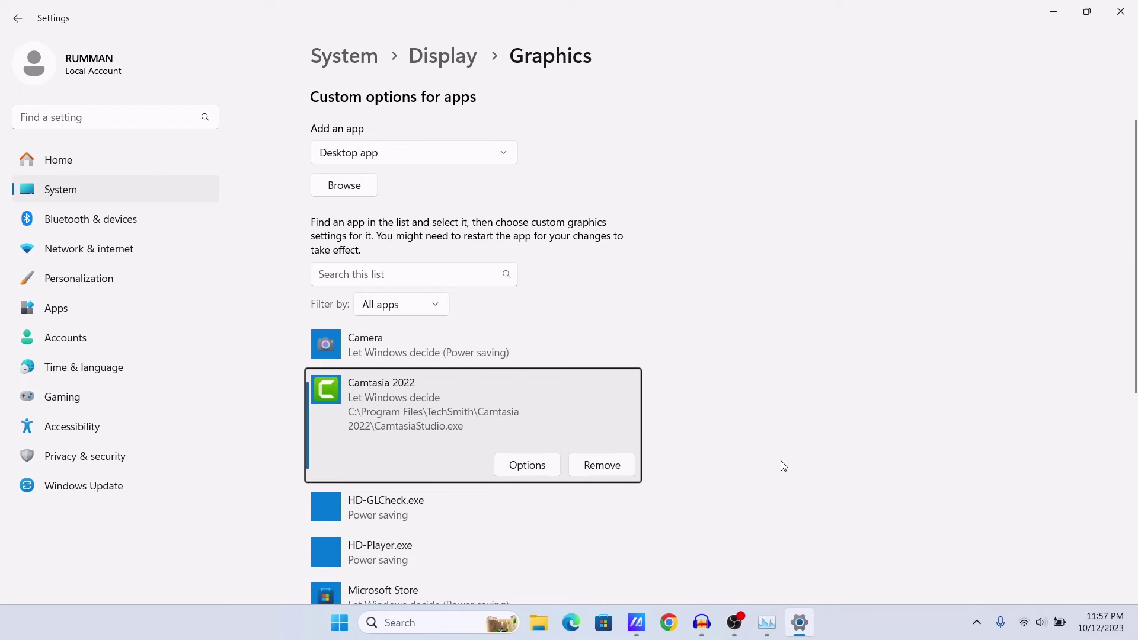
click(536, 469)
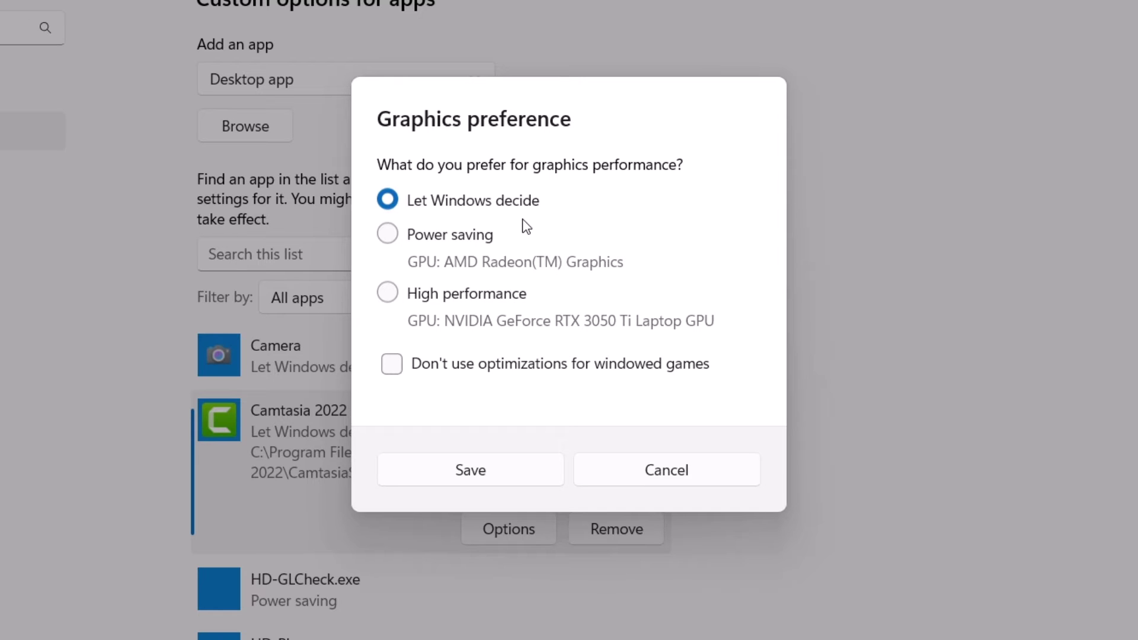
click(389, 296)
click(389, 238)
click(390, 299)
click(479, 469)
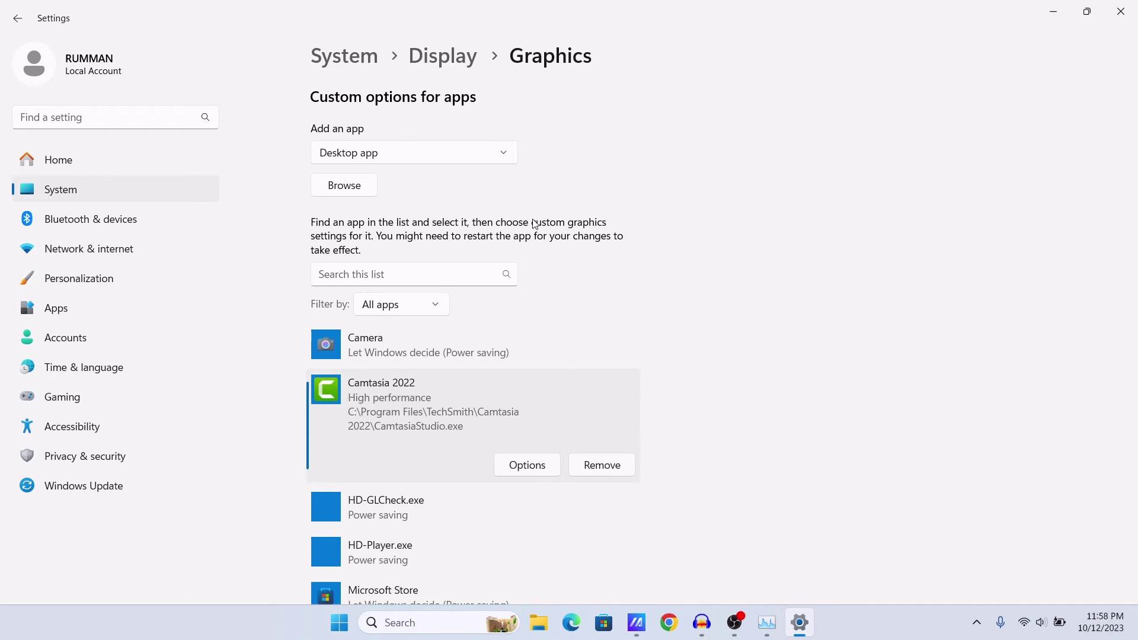
Step: Minimize Settings and launch NVIDIA Control Panel from the desktop's extended right-click menu
click(1053, 14)
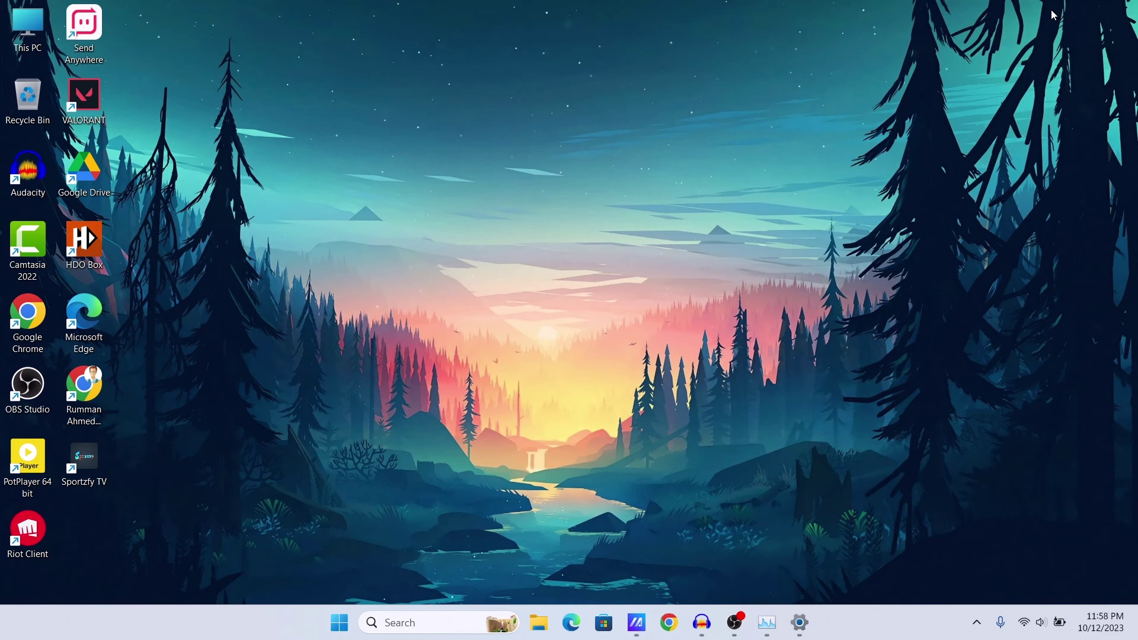
right_click(485, 84)
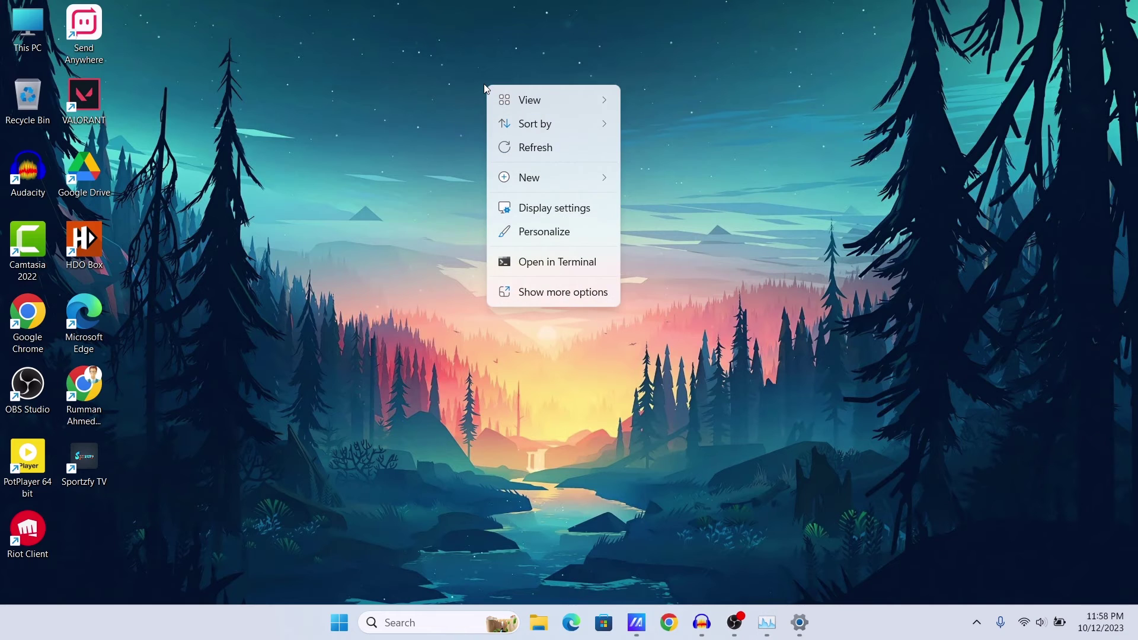
click(552, 298)
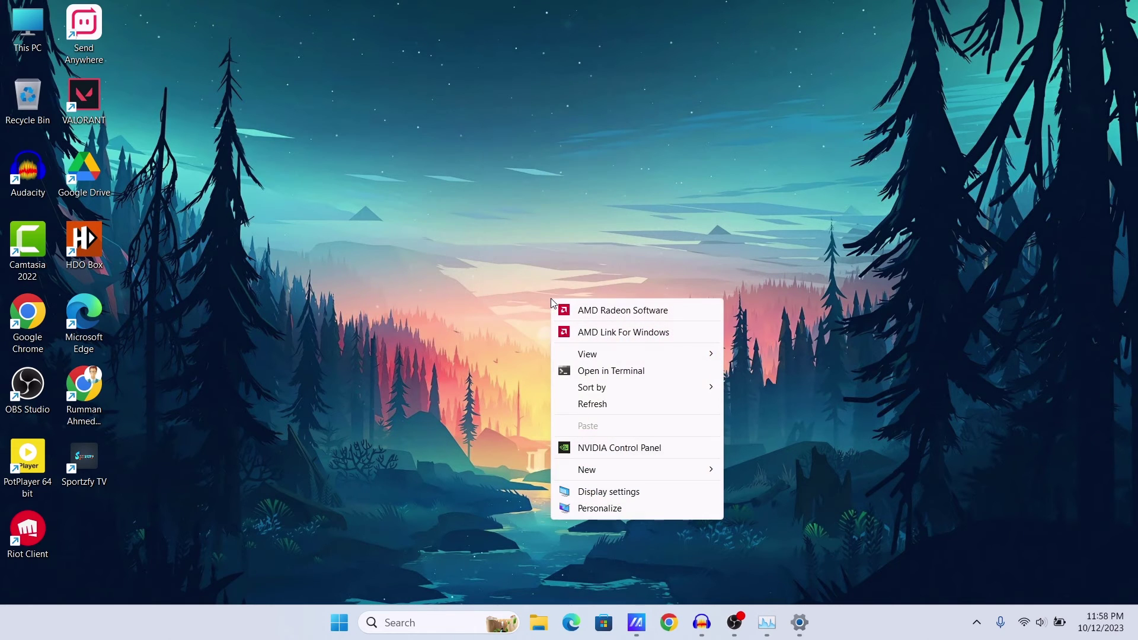
click(587, 446)
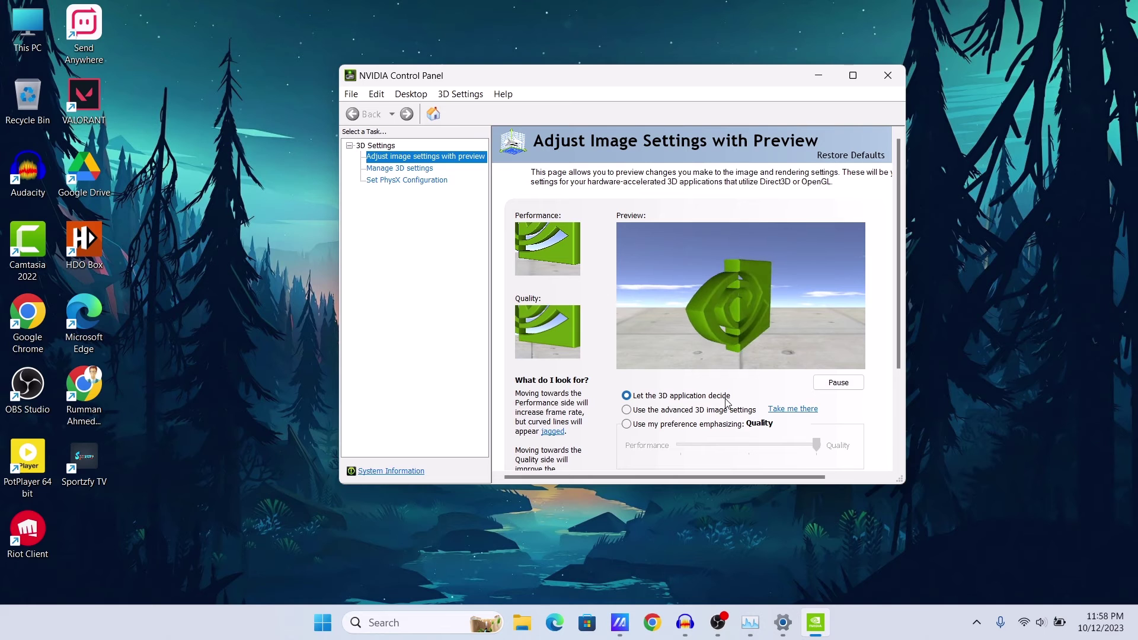
Step: In Manage 3D settings, apply High-performance NVIDIA processor as the global preferred graphics processor
click(627, 410)
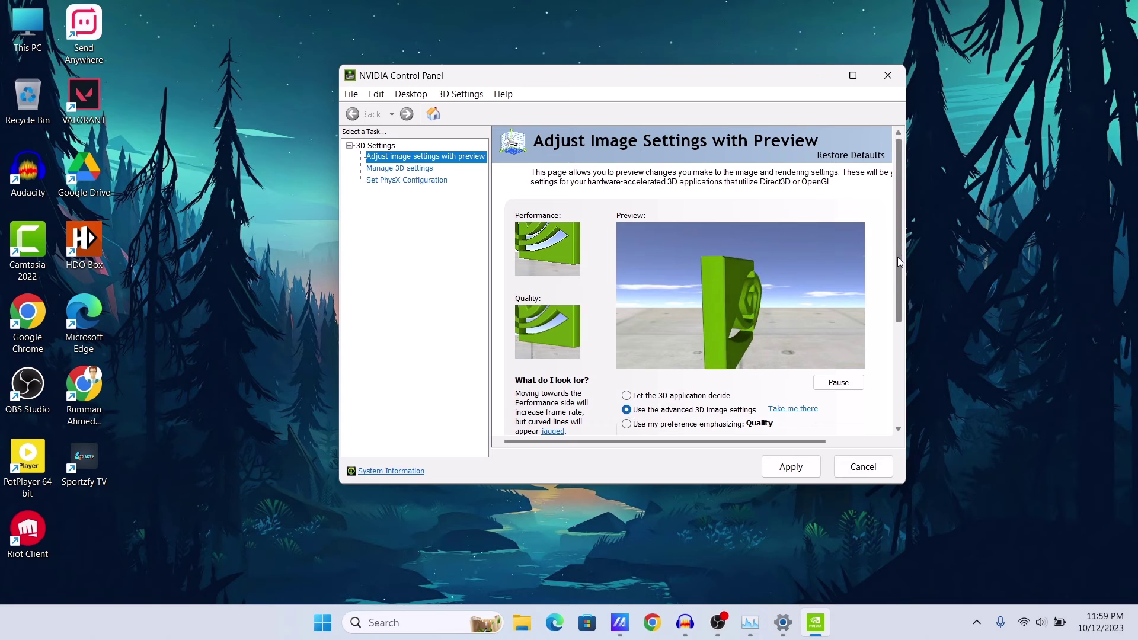
scroll(898, 257, down, 3)
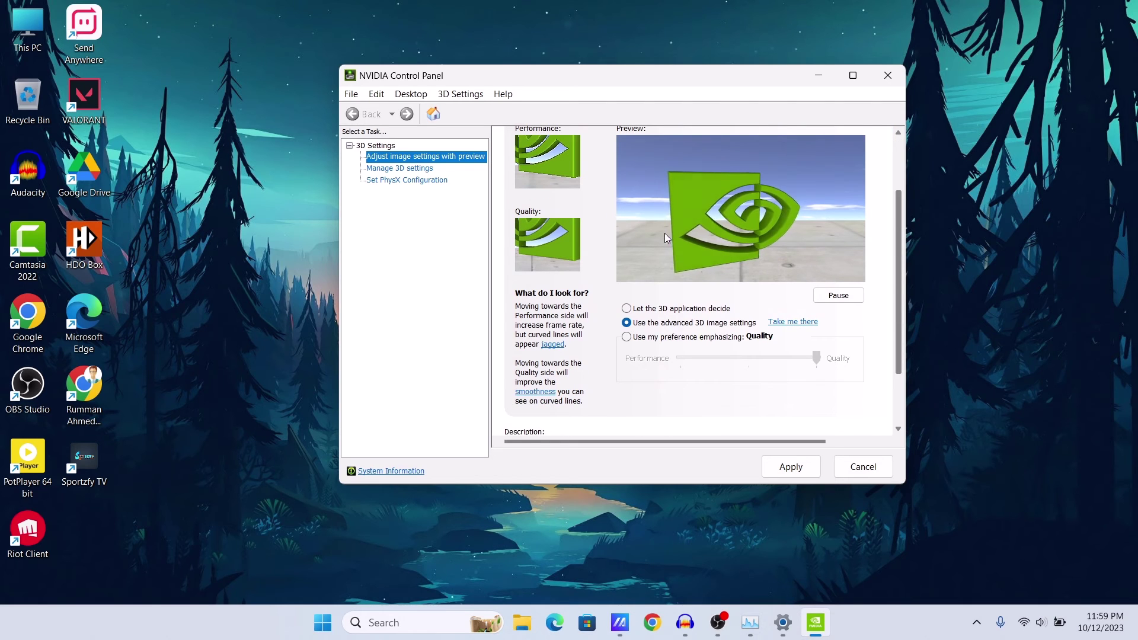
click(396, 170)
click(397, 171)
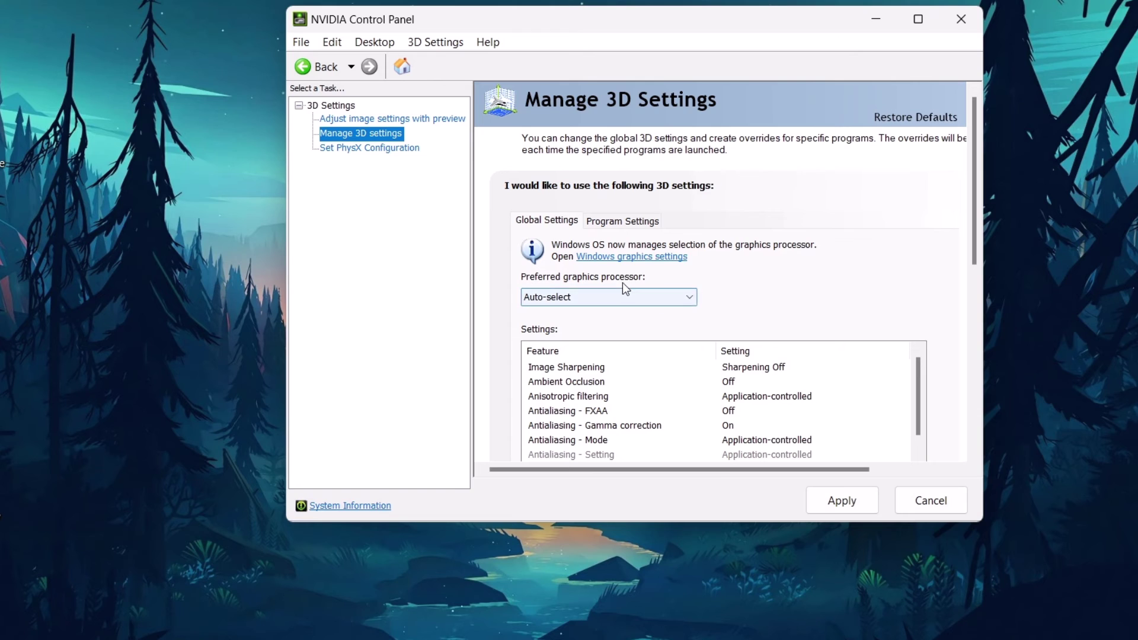
click(557, 297)
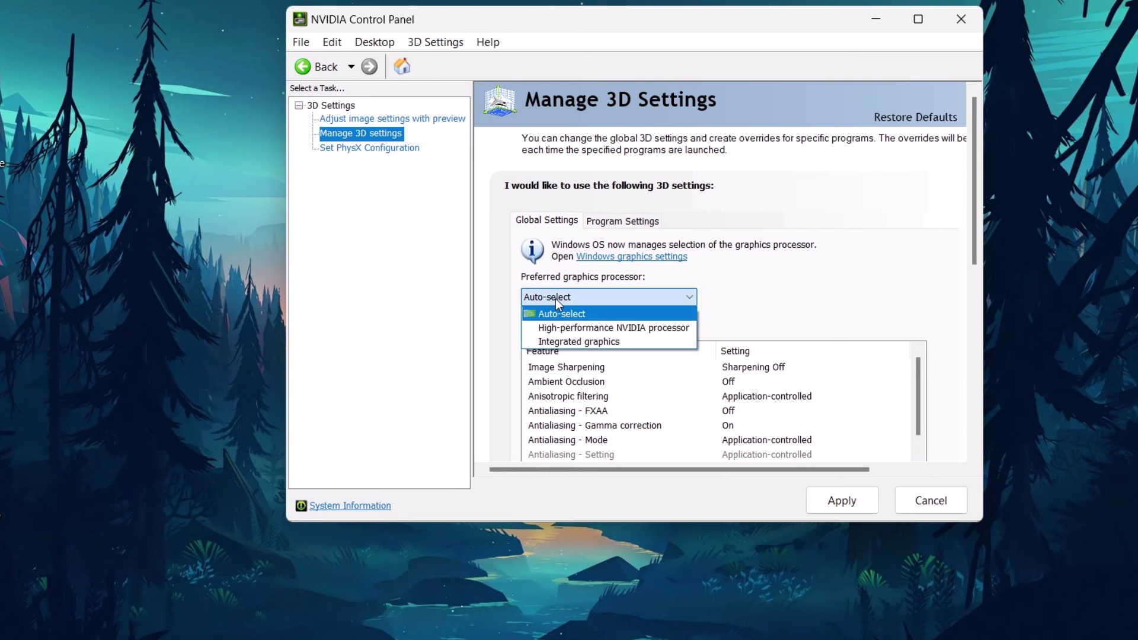
click(557, 329)
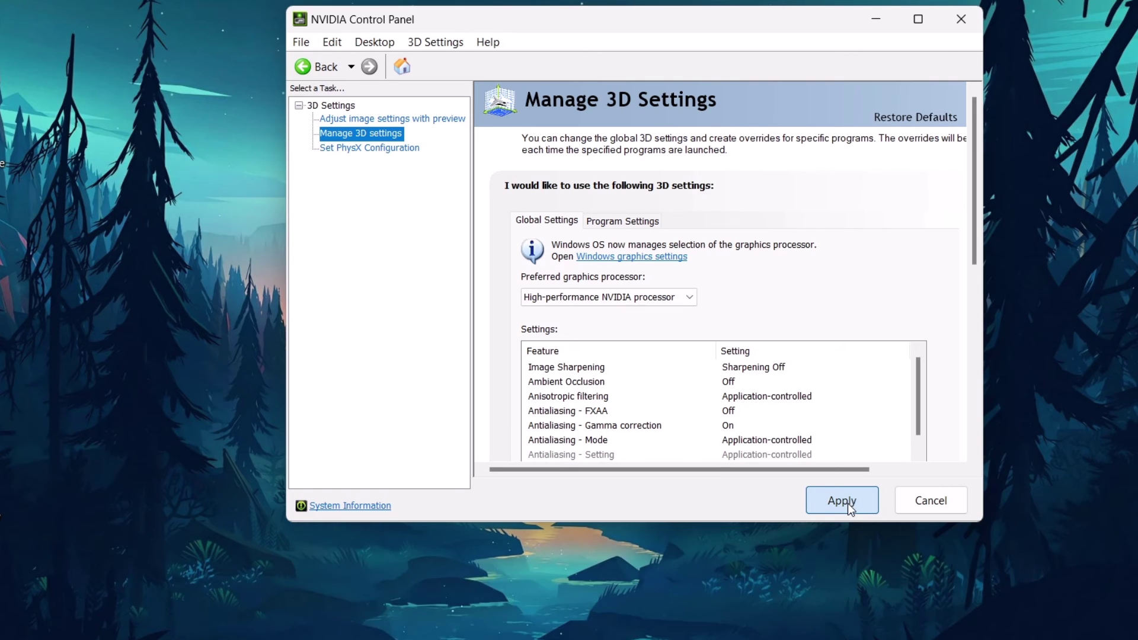
click(848, 503)
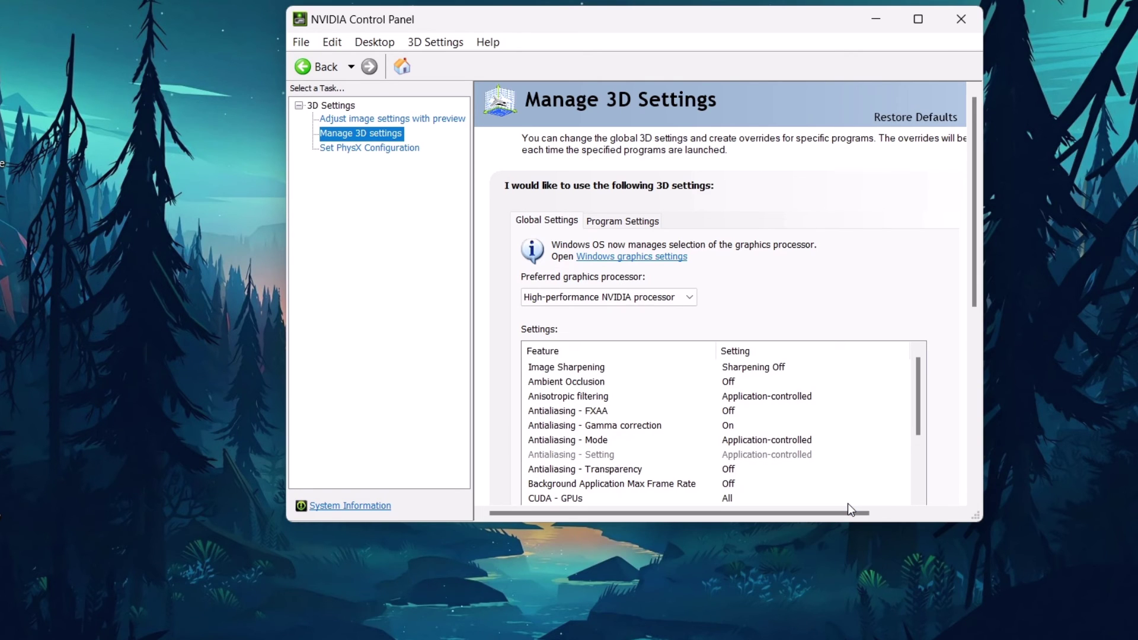
click(869, 20)
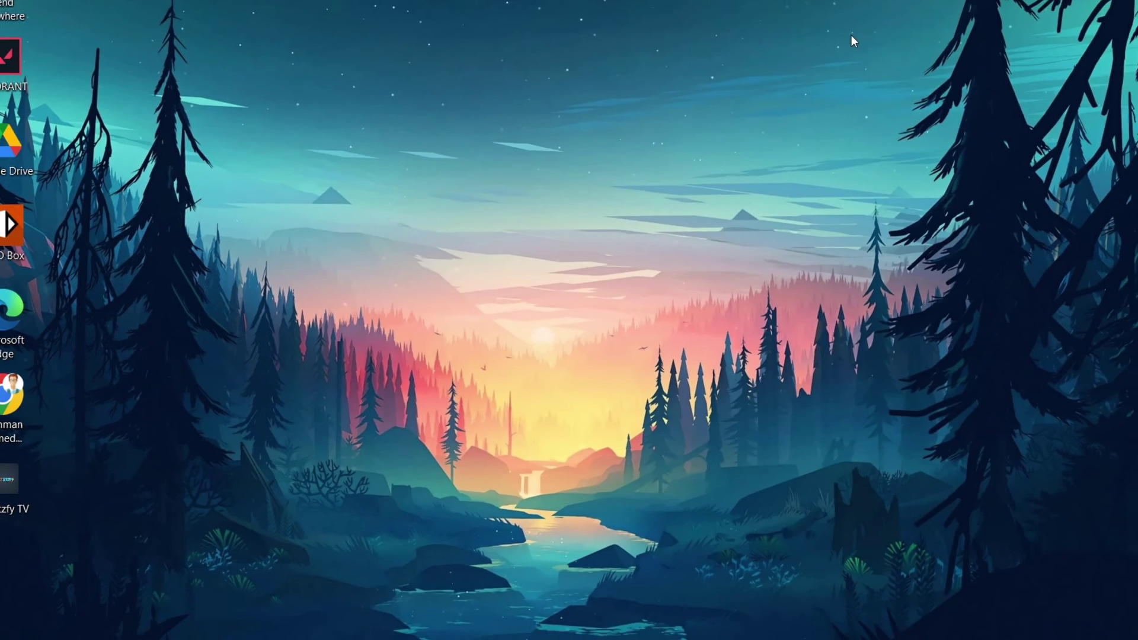